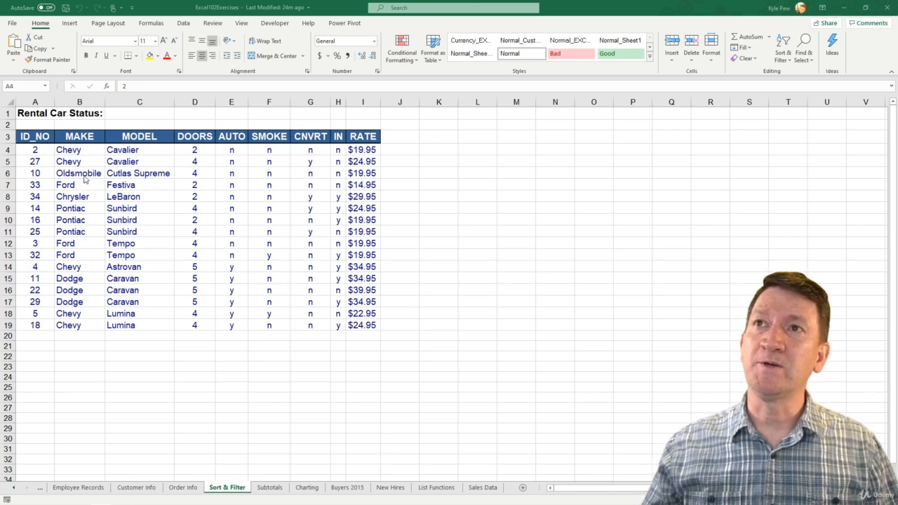
# Select the MAKE cells B4:B30, including the empty rows below the data, and open their Data Validation settings
pyautogui.click(72, 151)
pyautogui.click(72, 150)
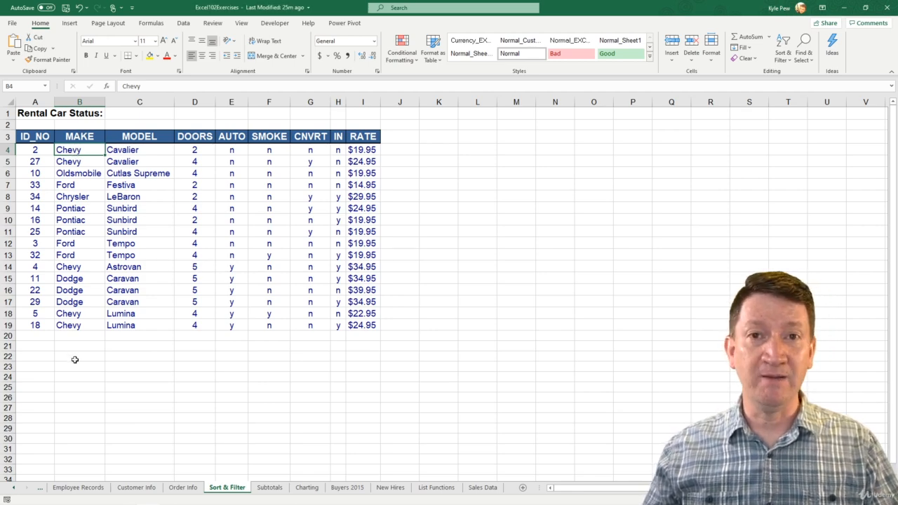
pyautogui.keyDown('shift'); pyautogui.click(67, 439); pyautogui.keyUp('shift')
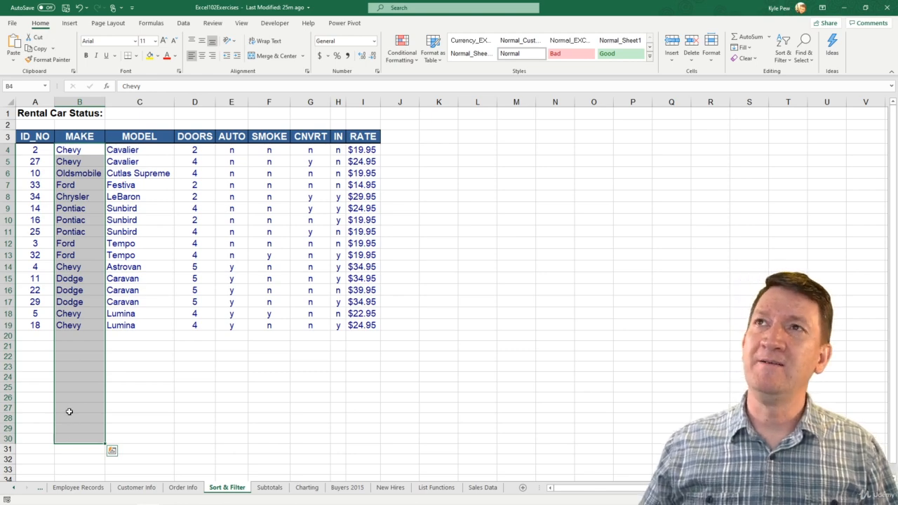
pyautogui.click(183, 23)
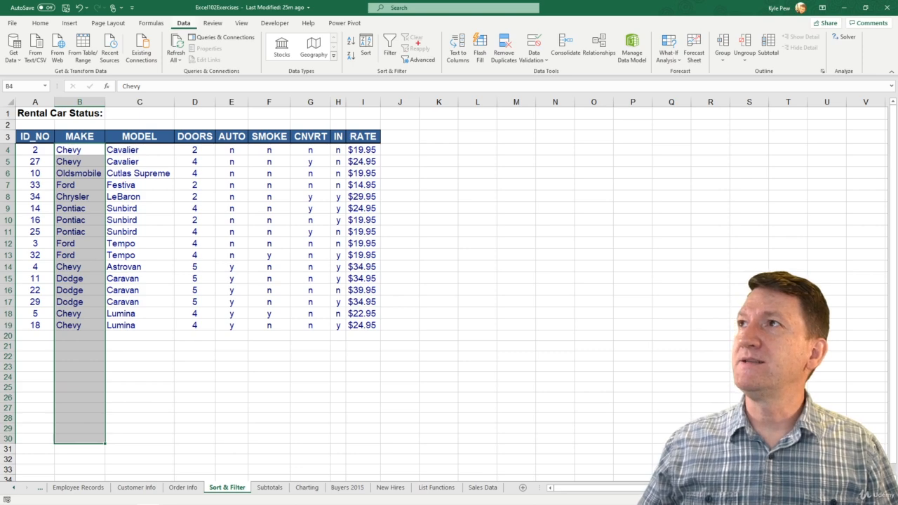
pyautogui.moveTo(517, 57); pyautogui.dragTo(655, 79)
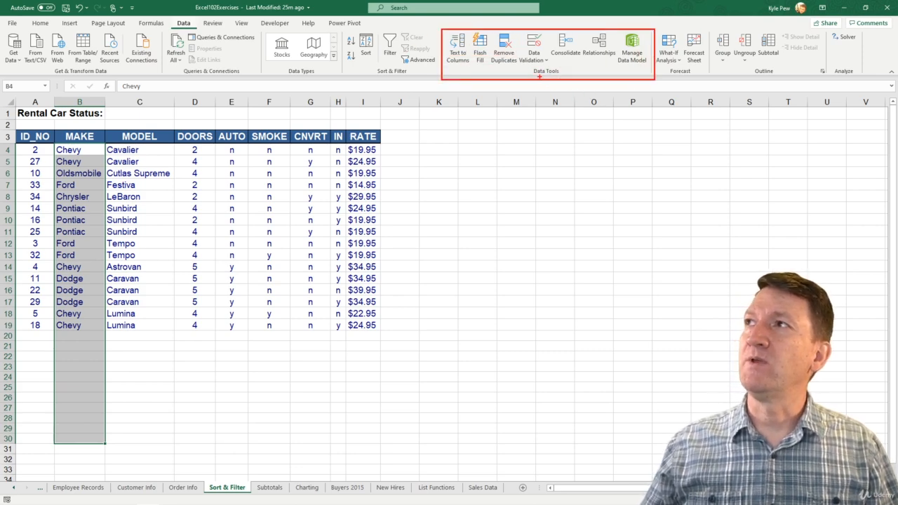
pyautogui.moveTo(531, 65); pyautogui.dragTo(558, 150)
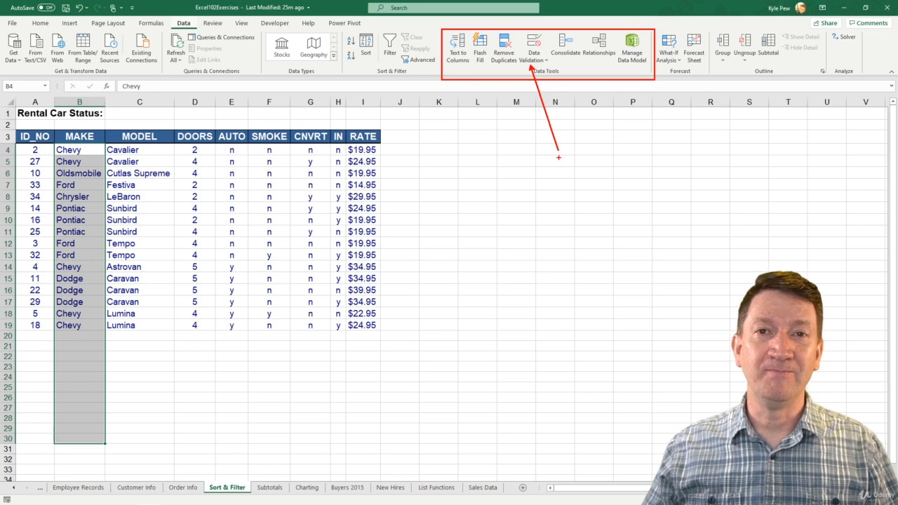
pyautogui.press('Escape')
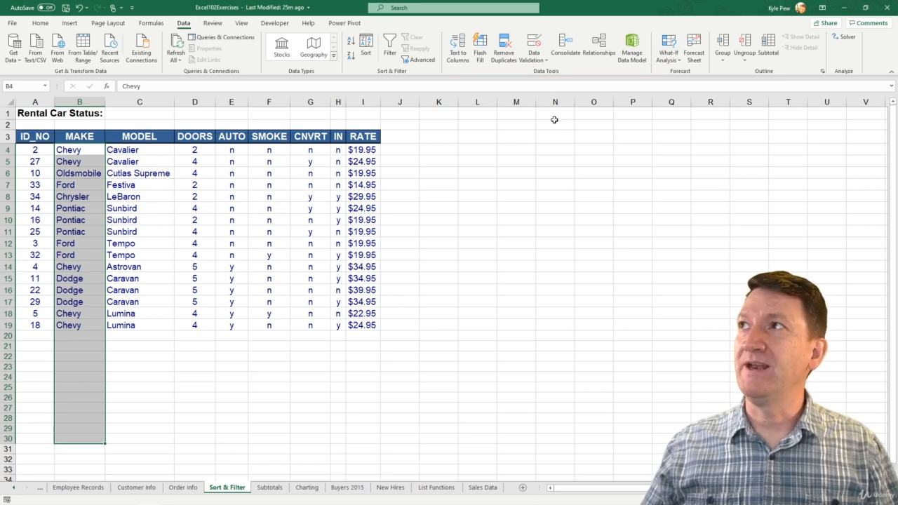
pyautogui.click(538, 62)
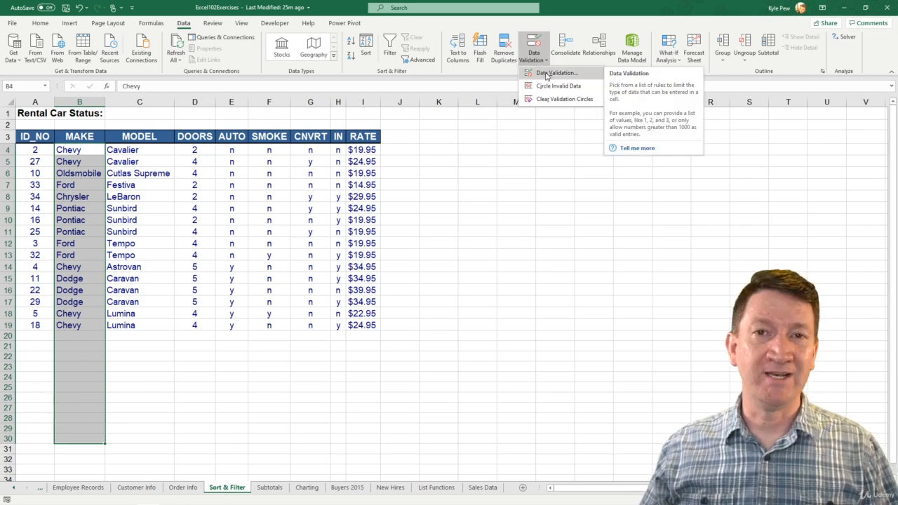
pyautogui.click(547, 73)
pyautogui.moveTo(259, 103); pyautogui.dragTo(330, 124)
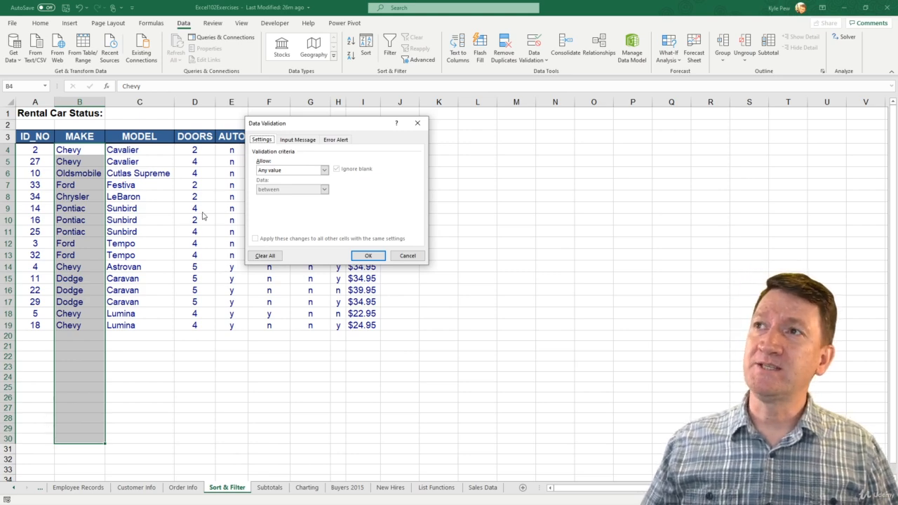
# Restrict the MAKE cells to a validation list with the source Ford,Chevy,Pontiac,Oldsmobile,Dodge and apply it
pyautogui.click(324, 171)
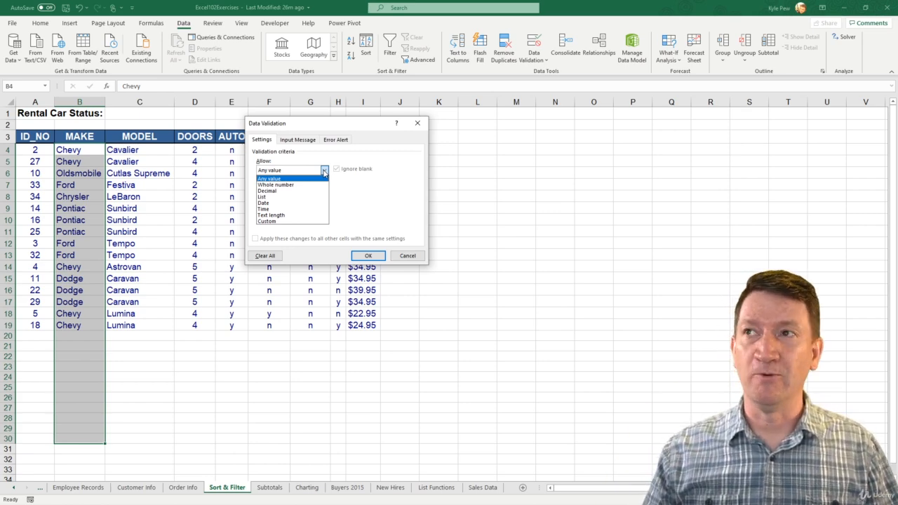
pyautogui.click(277, 198)
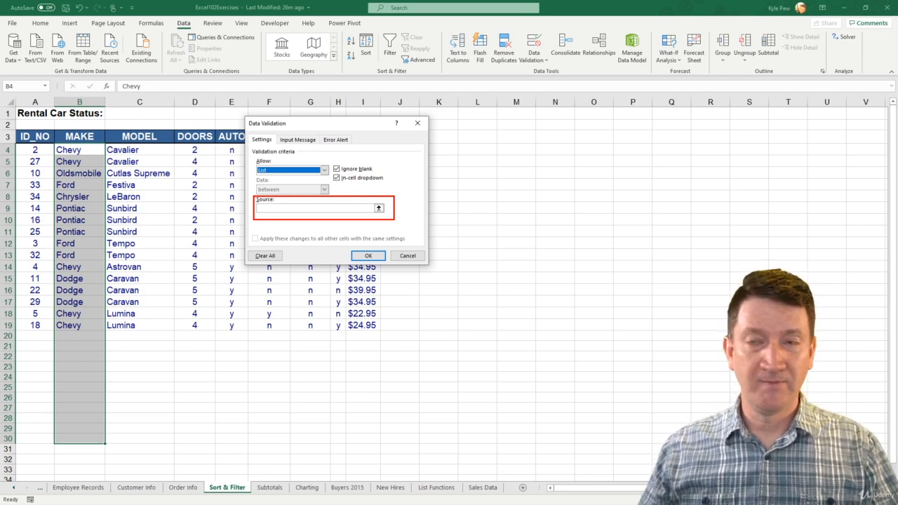
pyautogui.click(304, 209)
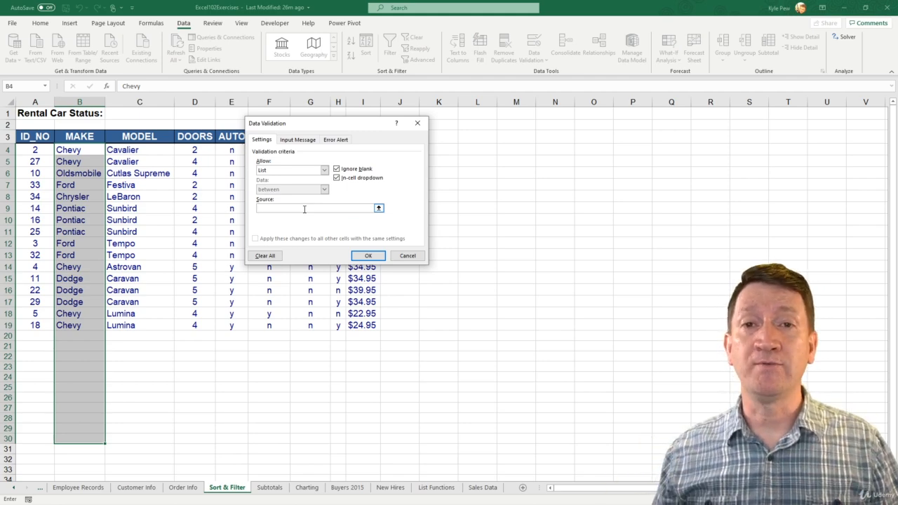
pyautogui.write('F')
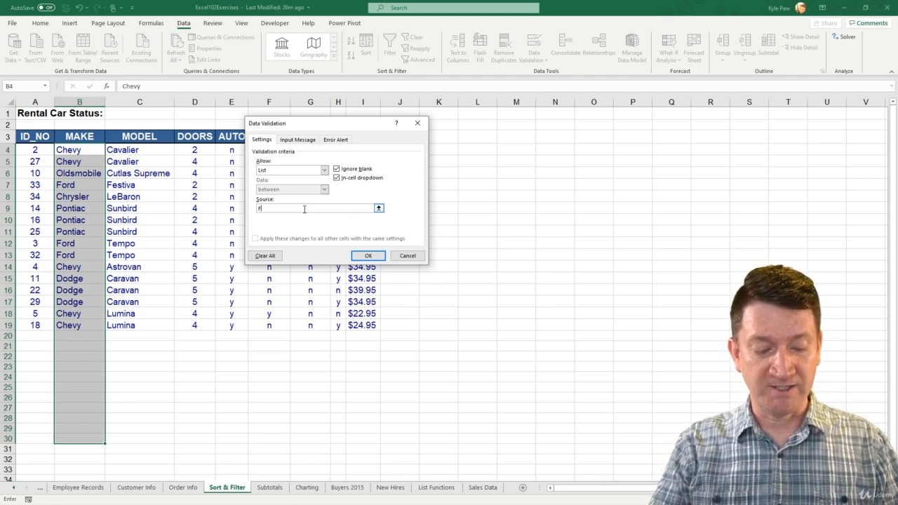
pyautogui.write('ord,')
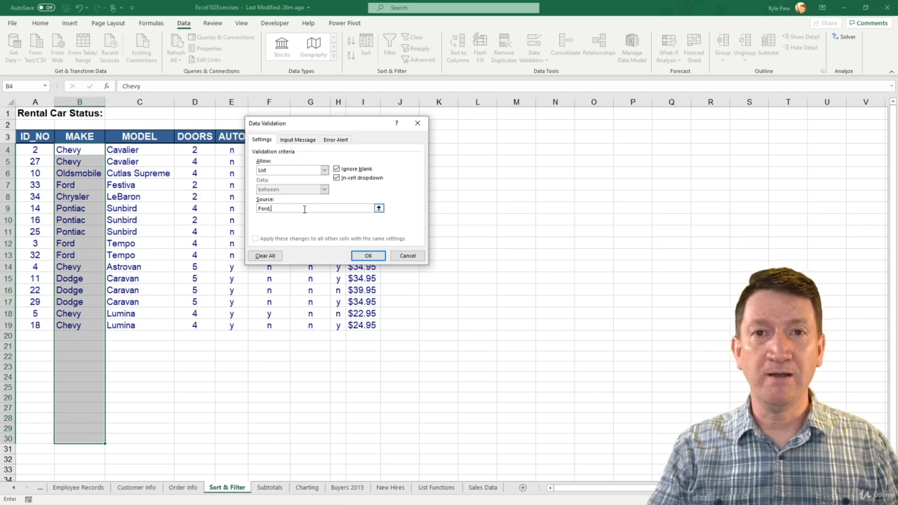
pyautogui.write('Chevy,')
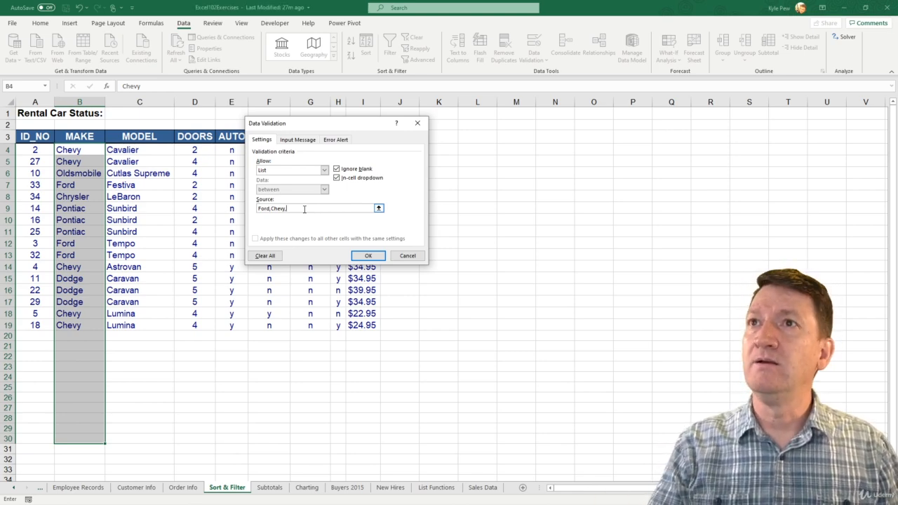
pyautogui.write('Pontiac')
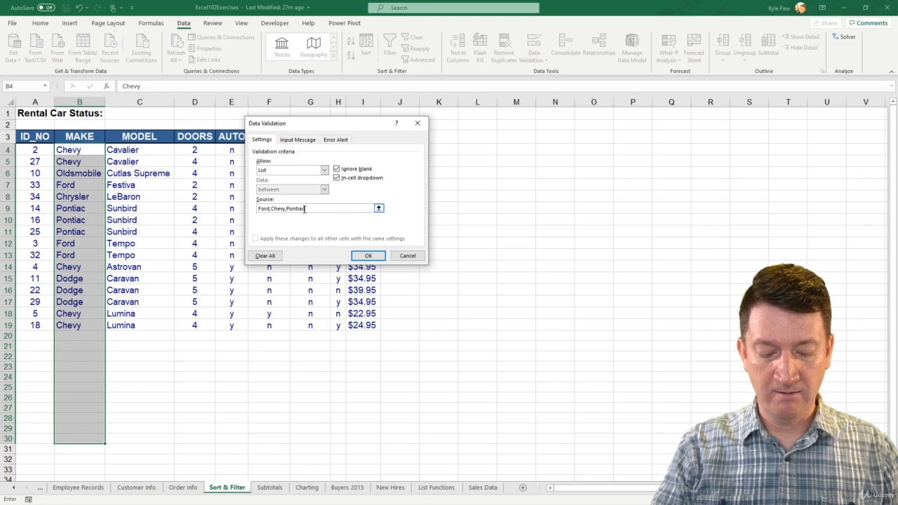
pyautogui.write(',')
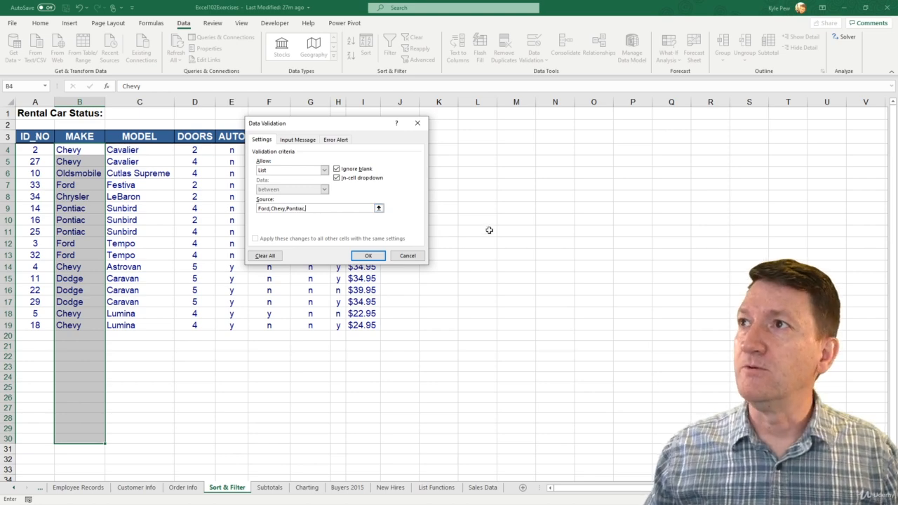
pyautogui.write('Ol')
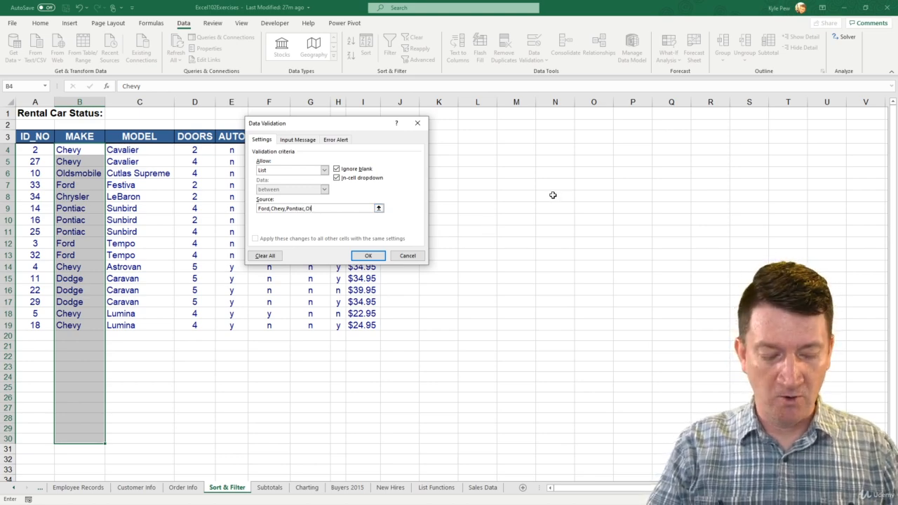
pyautogui.write('dsmobile')
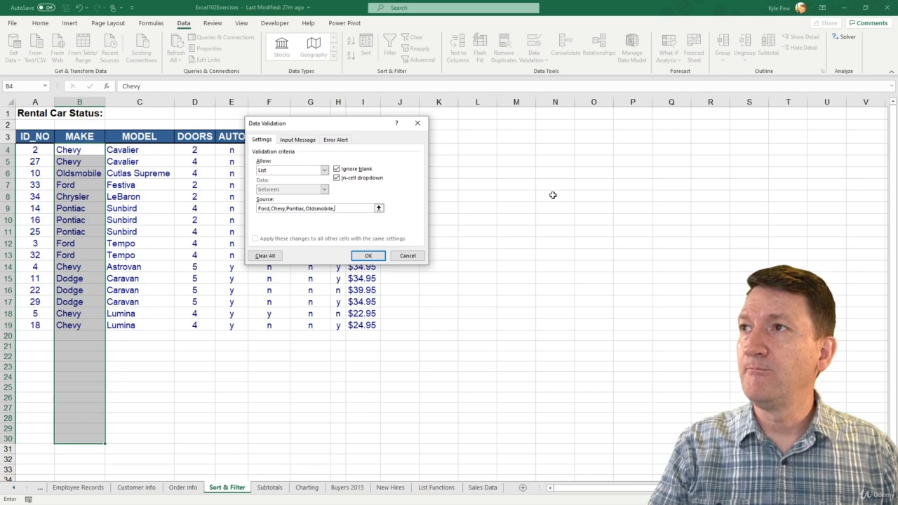
pyautogui.write(',Dodge')
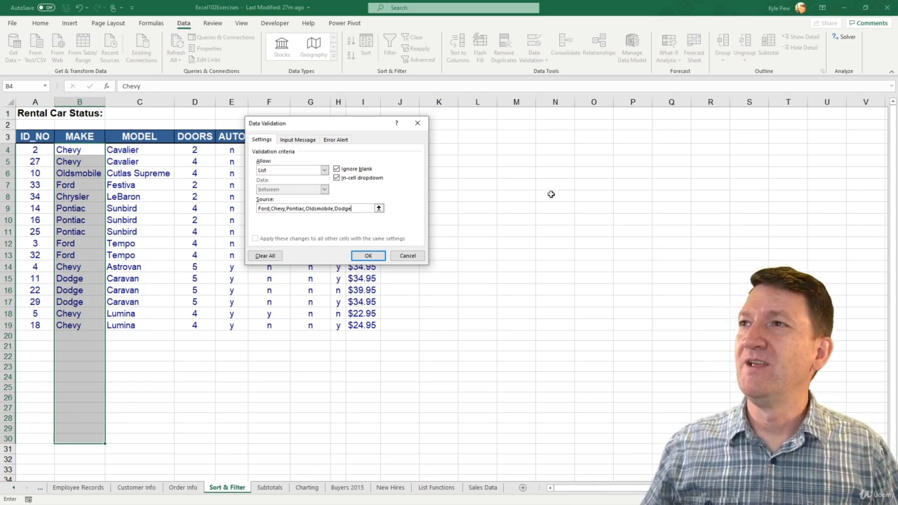
pyautogui.click(369, 256)
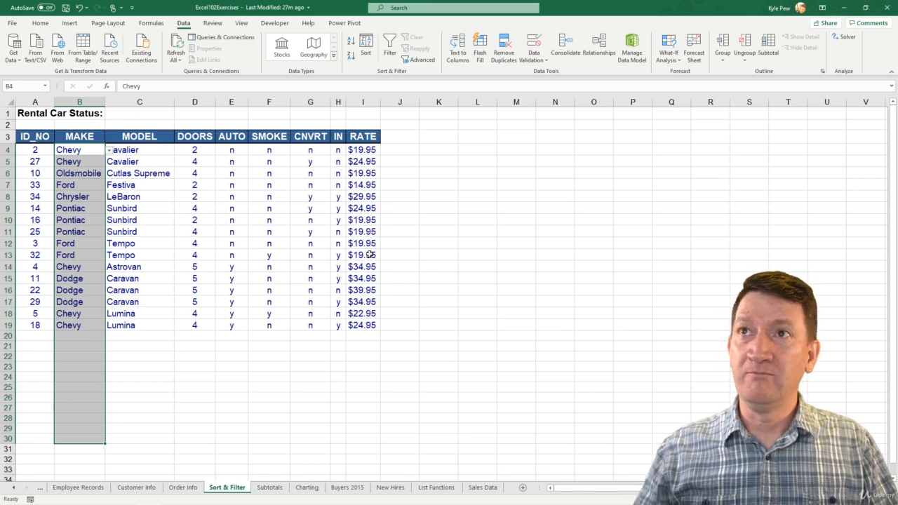
# Check the validated MAKE range and view the list of allowed makes in cell B12 without changing its value
pyautogui.moveTo(67, 150); pyautogui.dragTo(78, 436)
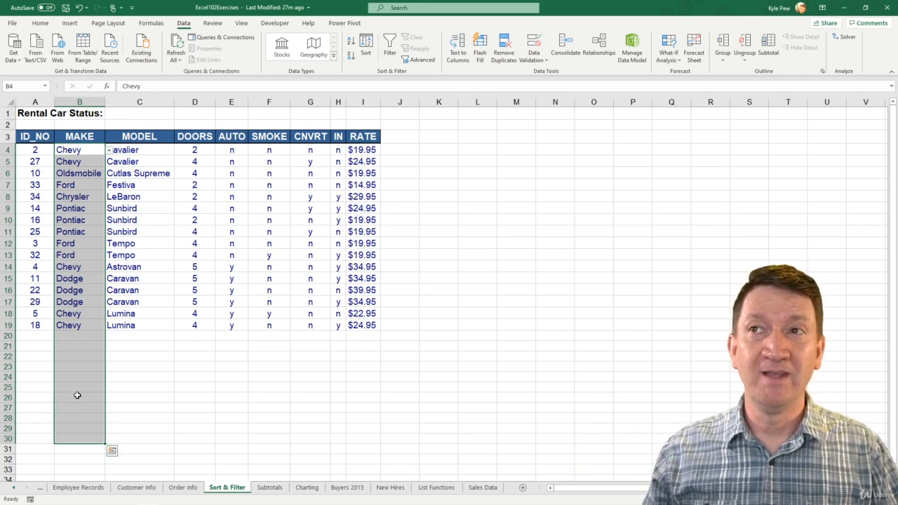
pyautogui.click(85, 243)
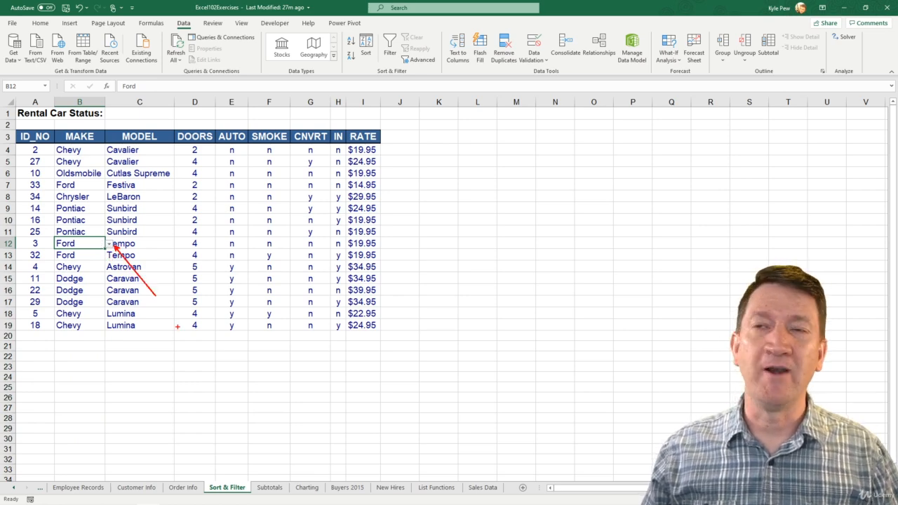
pyautogui.click(109, 245)
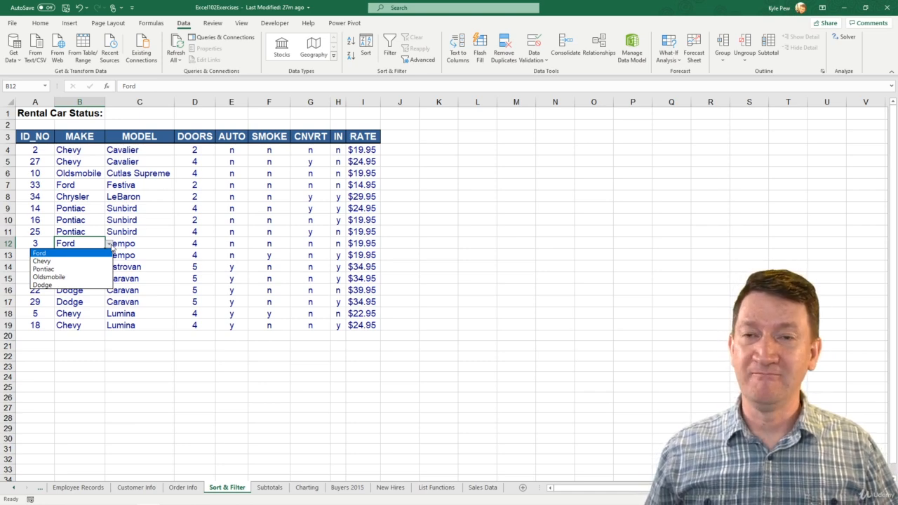
pyautogui.press('Escape')
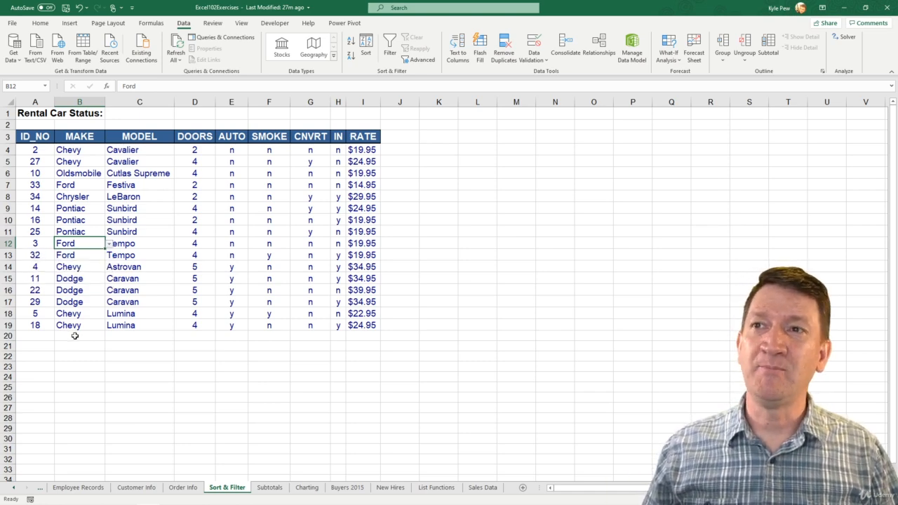
# Start a new record in row 20 with ID number 50 and choose Ford from the list as its make
pyautogui.click(46, 335)
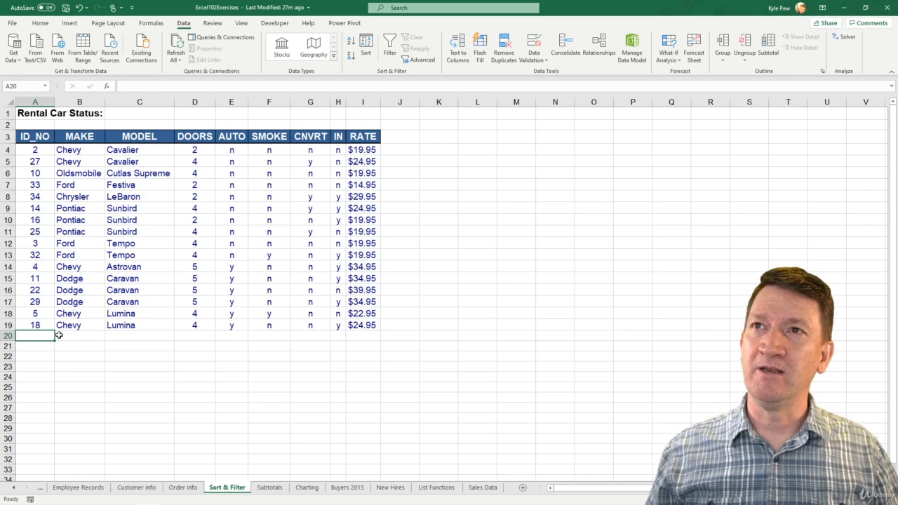
pyautogui.write('50')
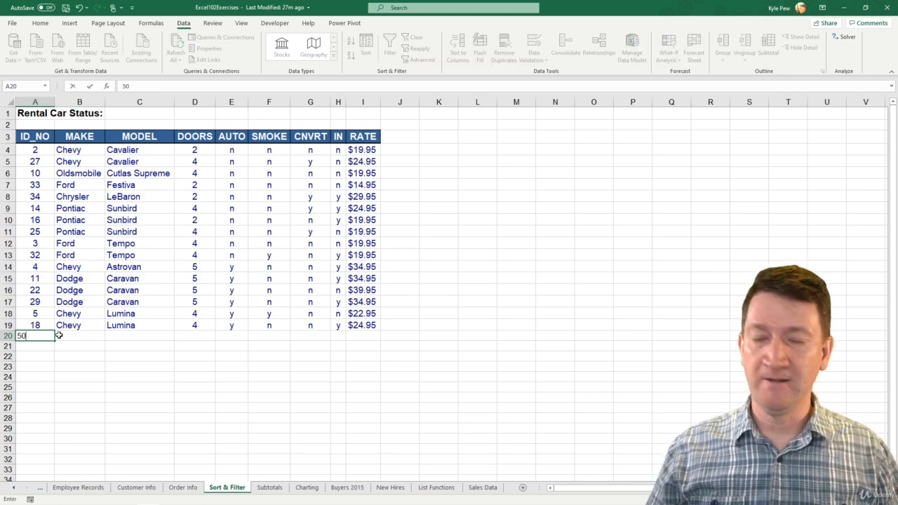
pyautogui.press('Tab')
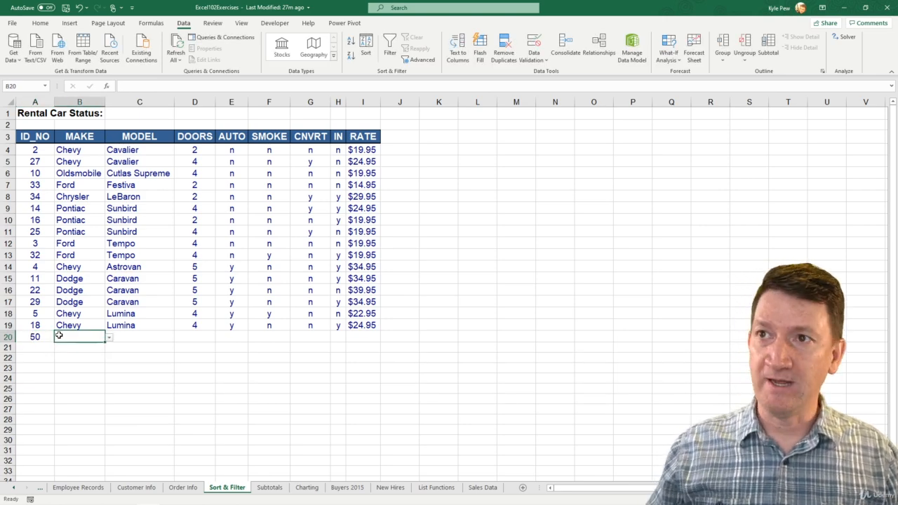
pyautogui.click(109, 337)
pyautogui.click(72, 348)
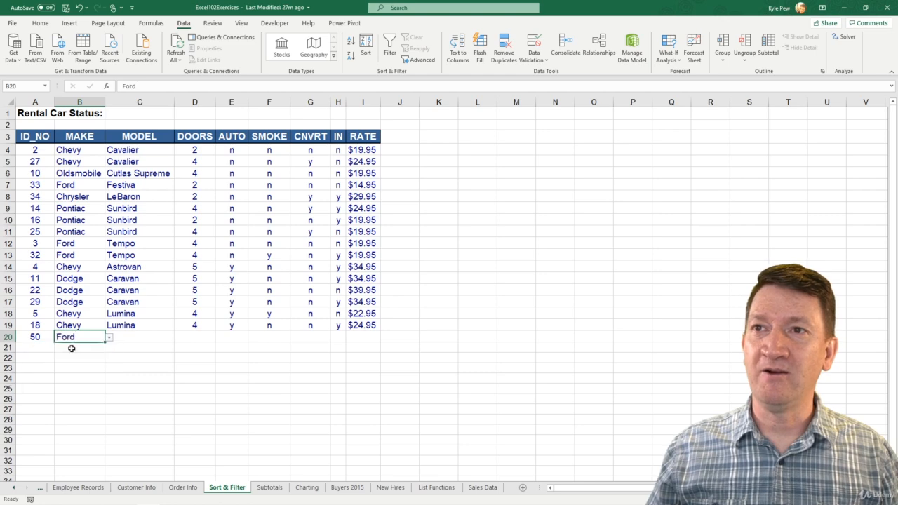
# Enter Festiva as the model of the new Ford record in cell C20
pyautogui.click(131, 336)
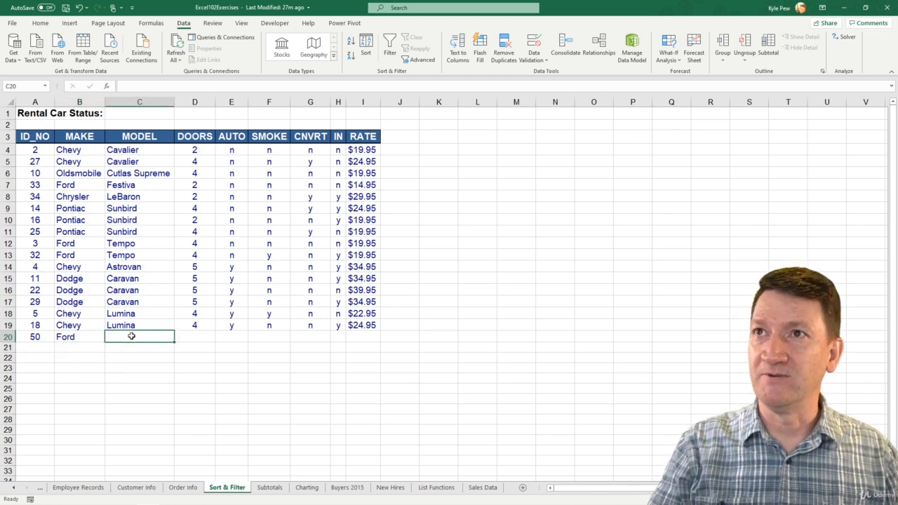
pyautogui.write('Fes')
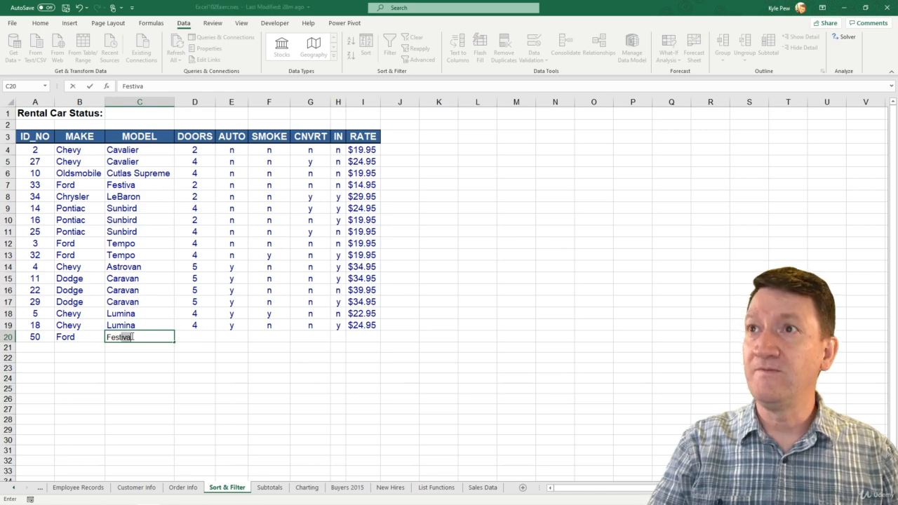
pyautogui.write('ttiva')
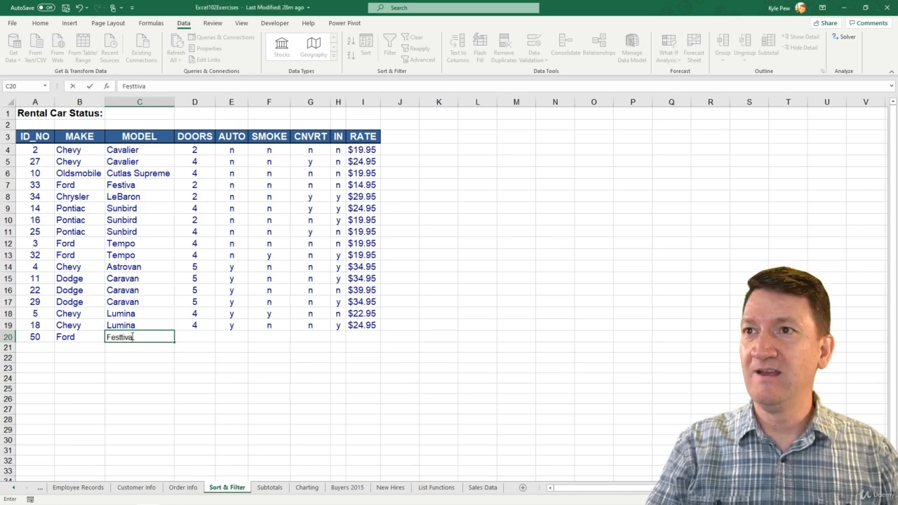
pyautogui.press('BackSpace')
pyautogui.press('BackSpace')
pyautogui.press('BackSpace')
pyautogui.press('BackSpace')
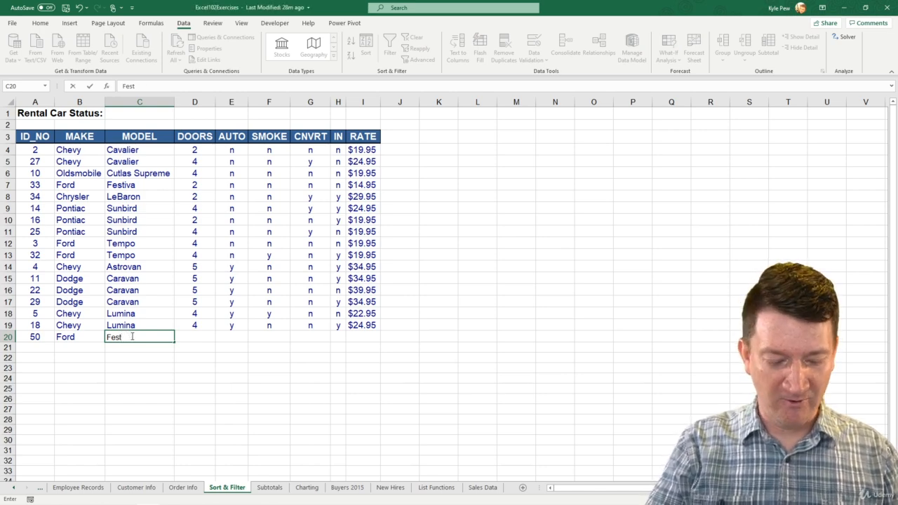
pyautogui.write('iva')
pyautogui.press('Tab')
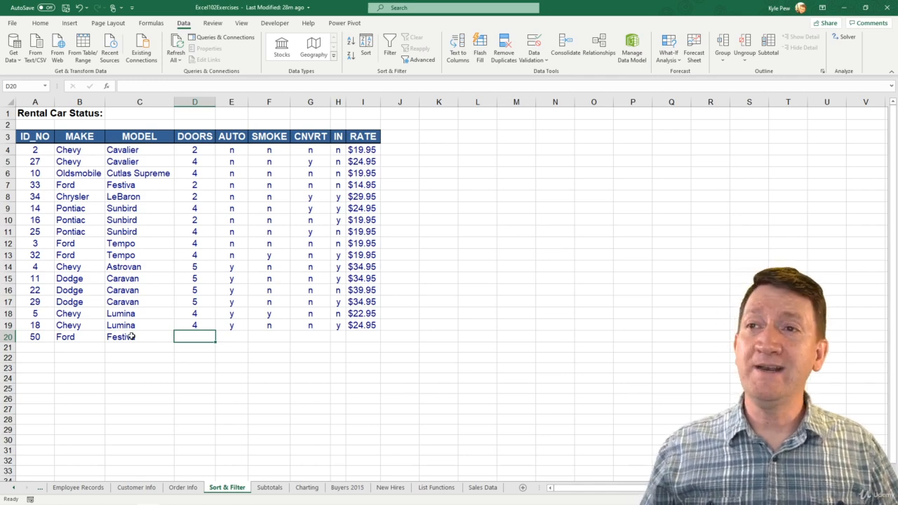
# View the list of allowed makes in cell B20 without changing the selected make
pyautogui.click(61, 338)
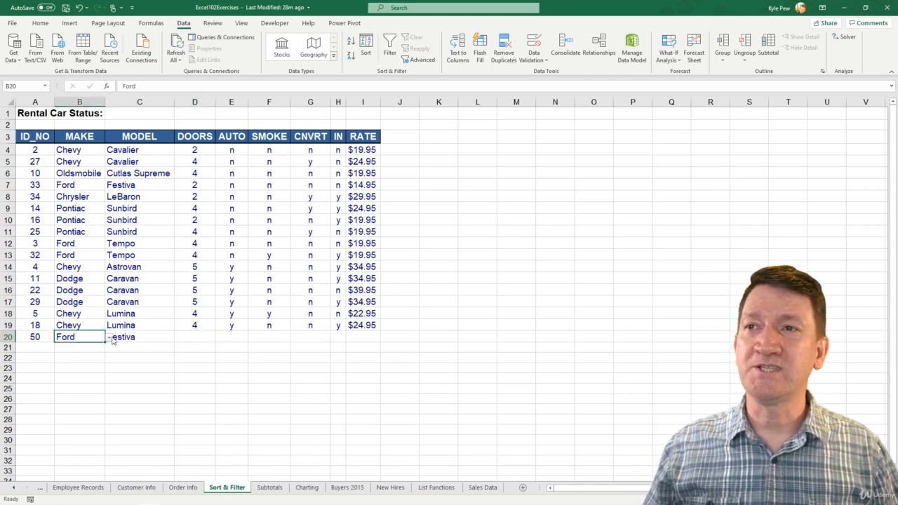
pyautogui.click(110, 339)
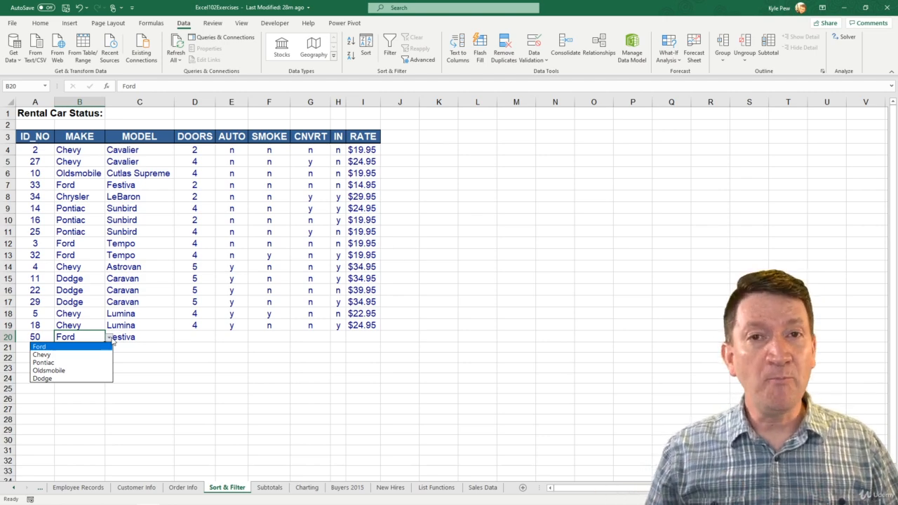
pyautogui.click(90, 151)
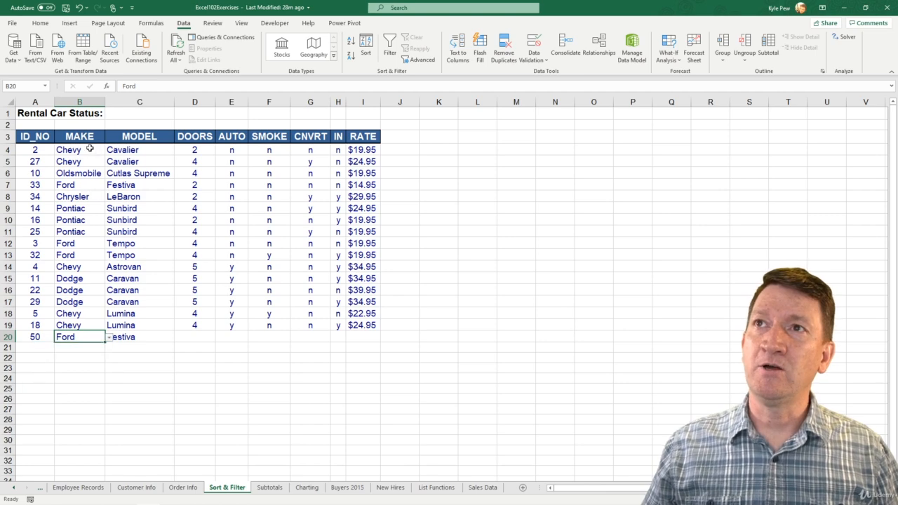
# Review the data validation settings and list source of the MAKE cells B4:B30 without changing them
pyautogui.click(88, 151)
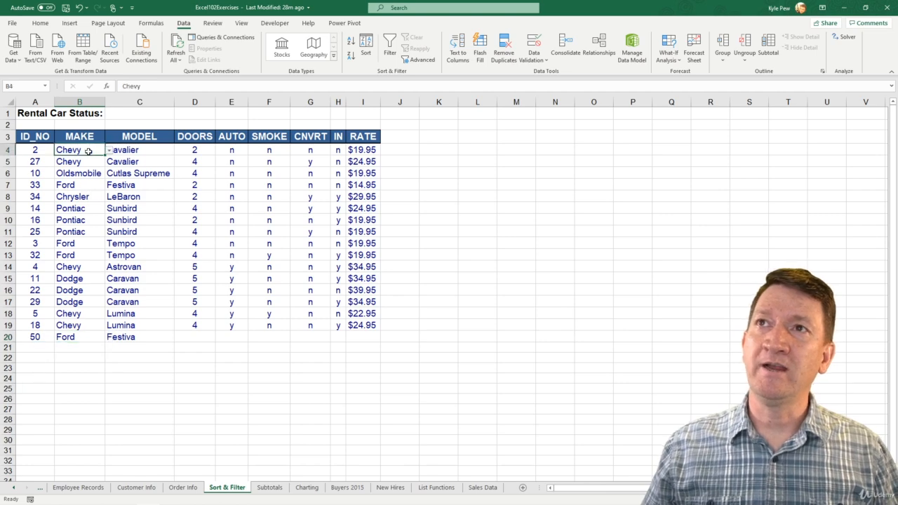
pyautogui.keyDown('shift'); pyautogui.click(76, 439); pyautogui.keyUp('shift')
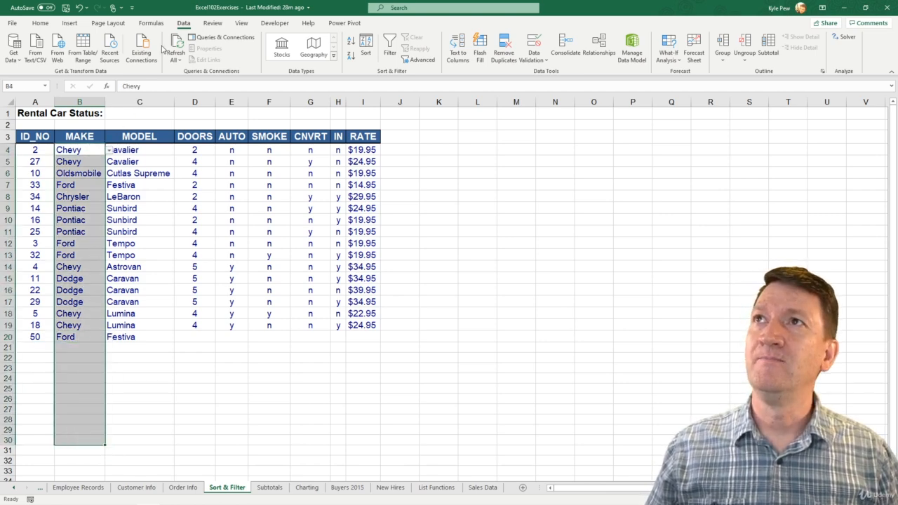
pyautogui.click(543, 60)
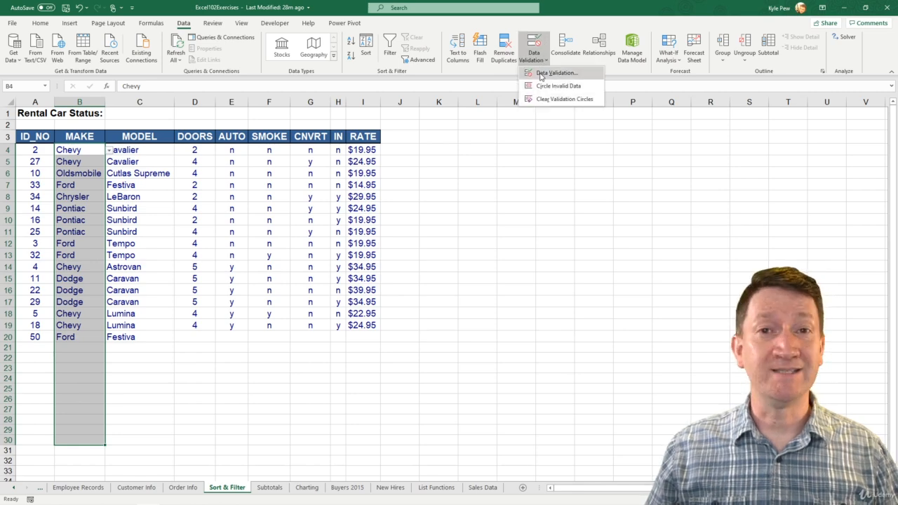
pyautogui.click(555, 73)
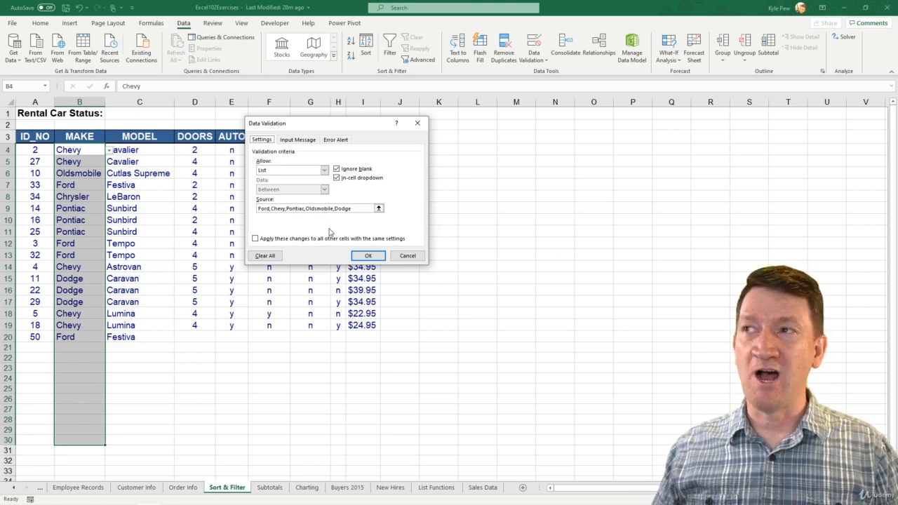
pyautogui.click(402, 256)
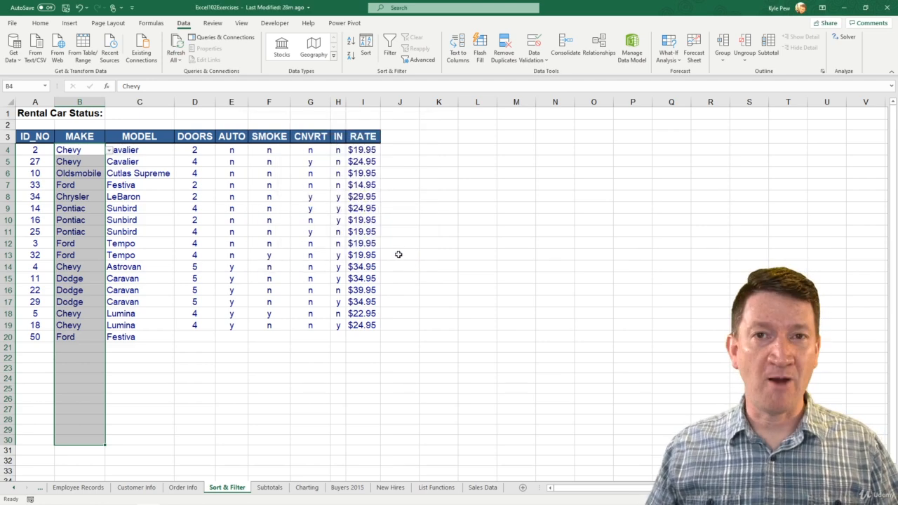
# View the list of allowed makes in the empty cell B21 without choosing one
pyautogui.click(92, 346)
pyautogui.click(109, 349)
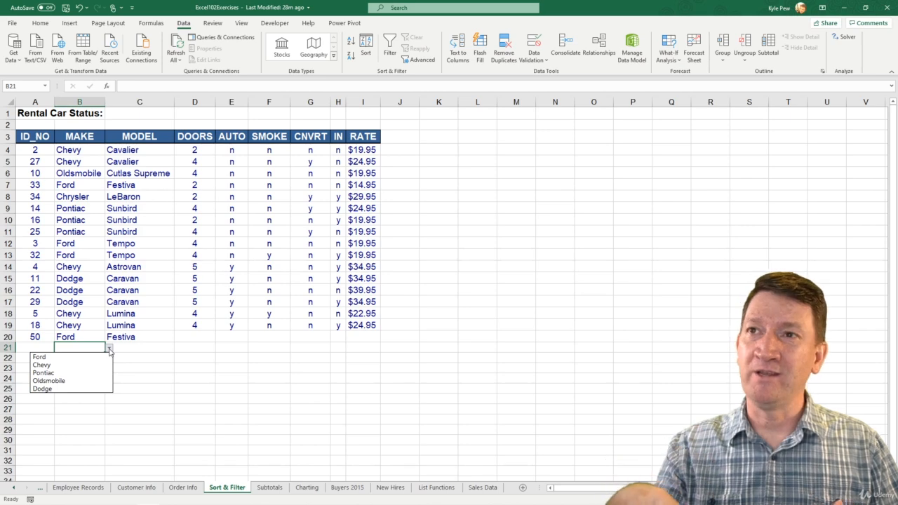
pyautogui.click(81, 150)
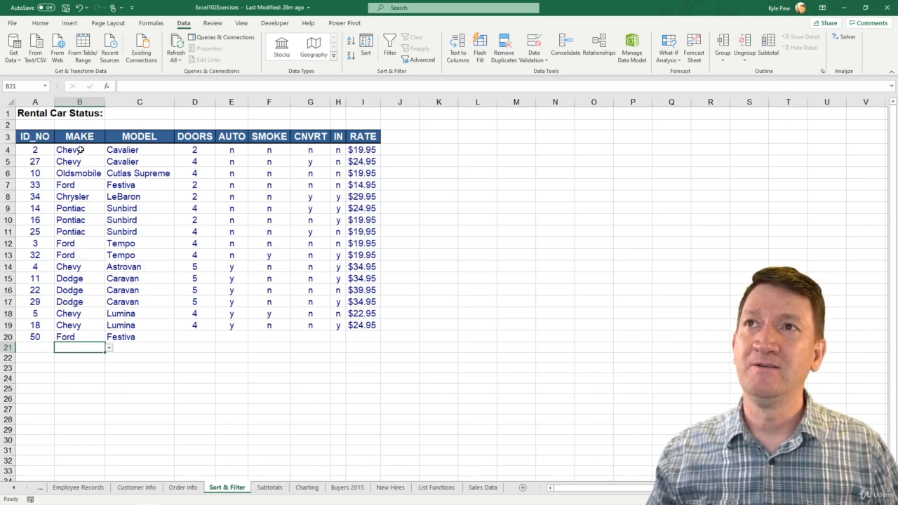
# Open the data validation settings for the MAKE cells B4:B30
pyautogui.click(81, 150)
pyautogui.keyDown('shift'); pyautogui.click(79, 441); pyautogui.keyUp('shift')
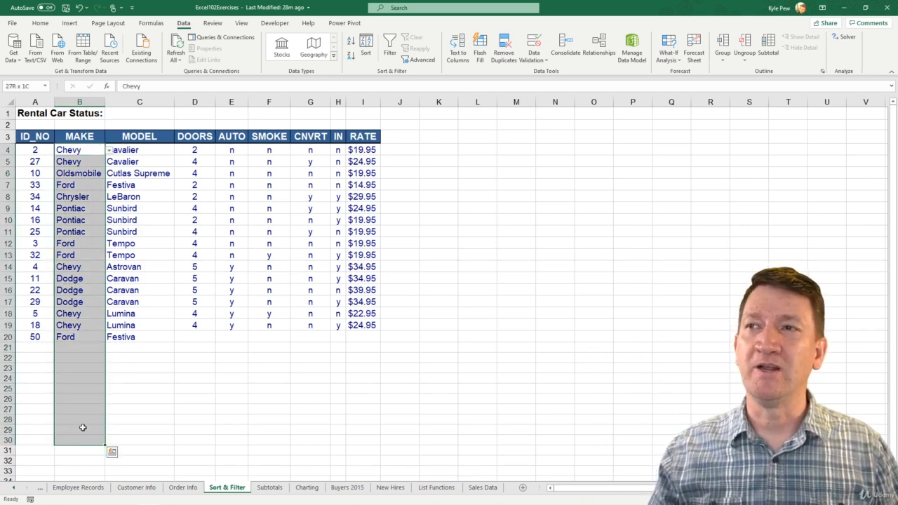
pyautogui.click(528, 62)
pyautogui.click(537, 74)
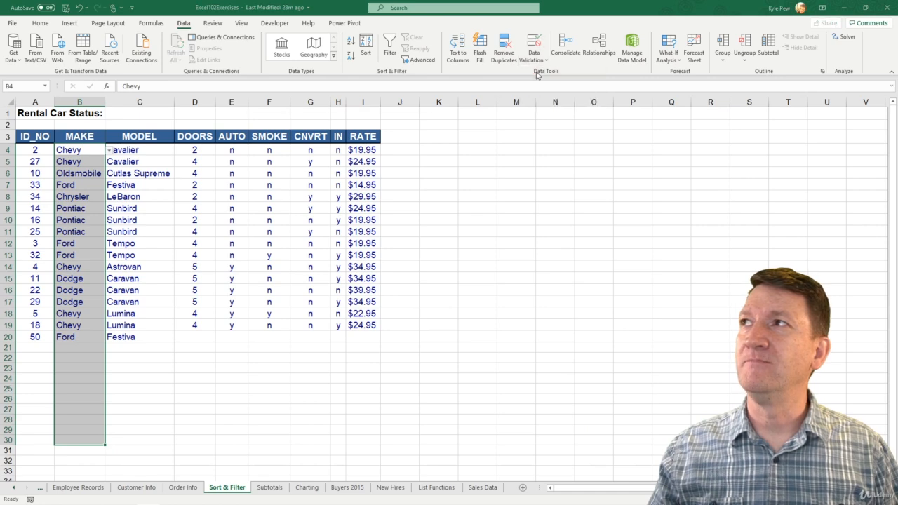